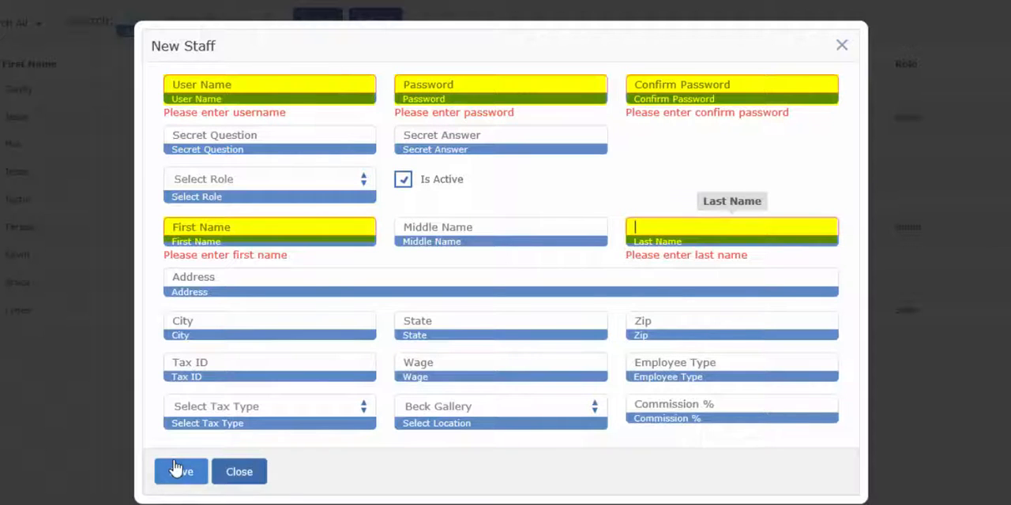
# Enter the new staff member's user name, and fill in the password and its confirmation.
pyautogui.click(325, 79)
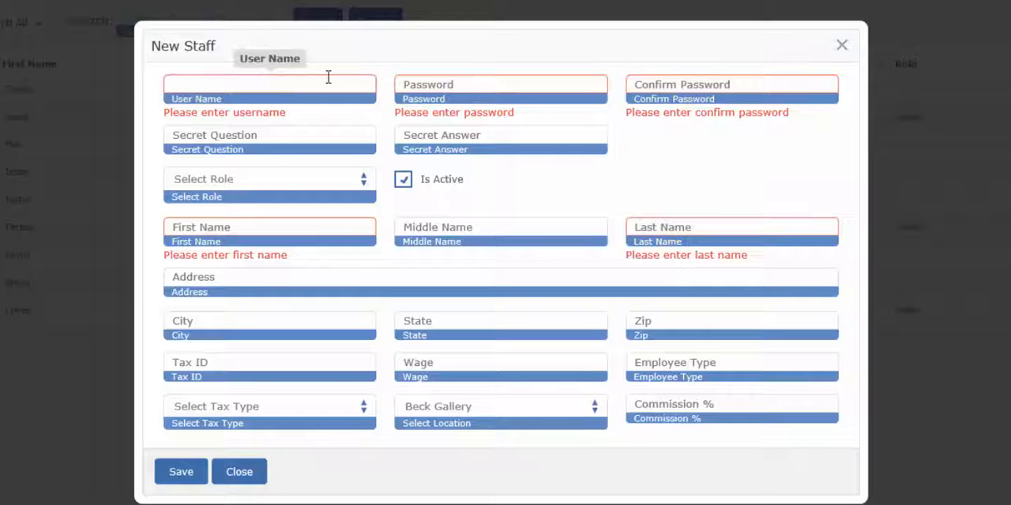
pyautogui.write('Jaela')
pyautogui.press('Tab')
pyautogui.write('123456')
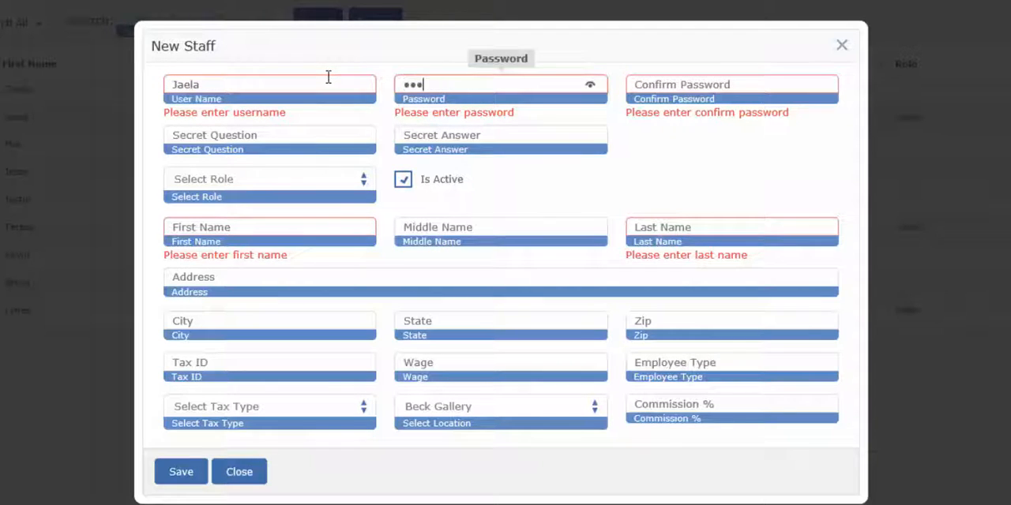
pyautogui.press('Tab')
pyautogui.write('123456')
pyautogui.press('Tab')
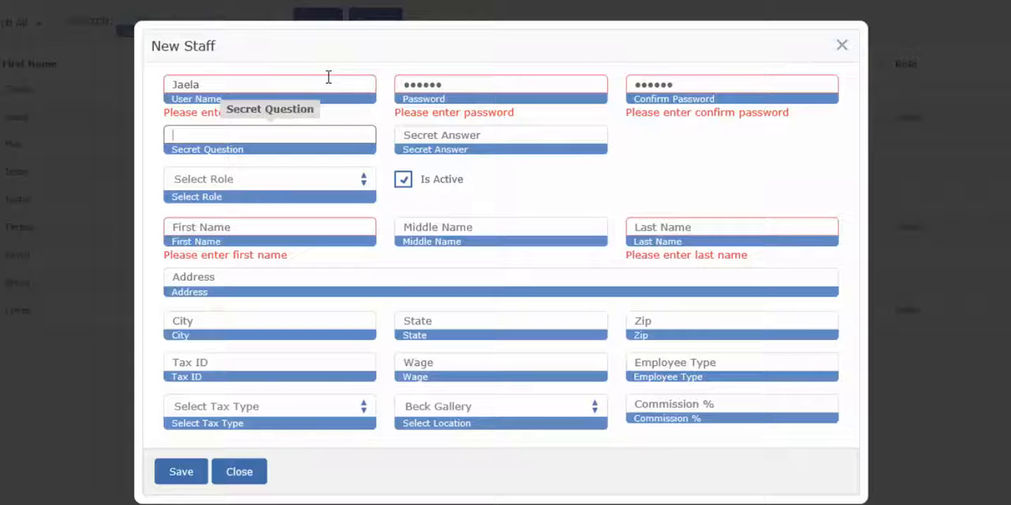
# Set the secret question to "What is the average speed of an unladen swallow?" and enter its secret answer.
pyautogui.write('What is the average speed of')
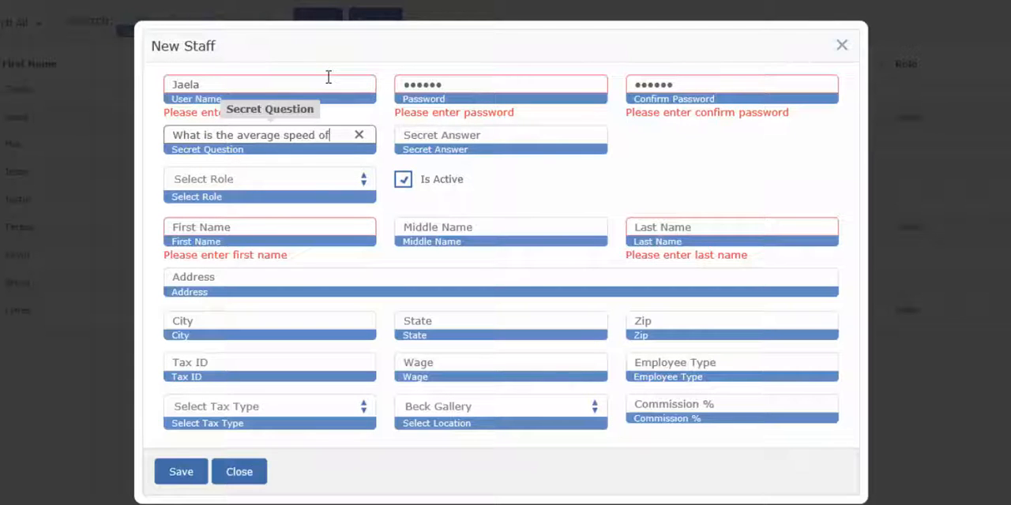
pyautogui.write(' an unladen')
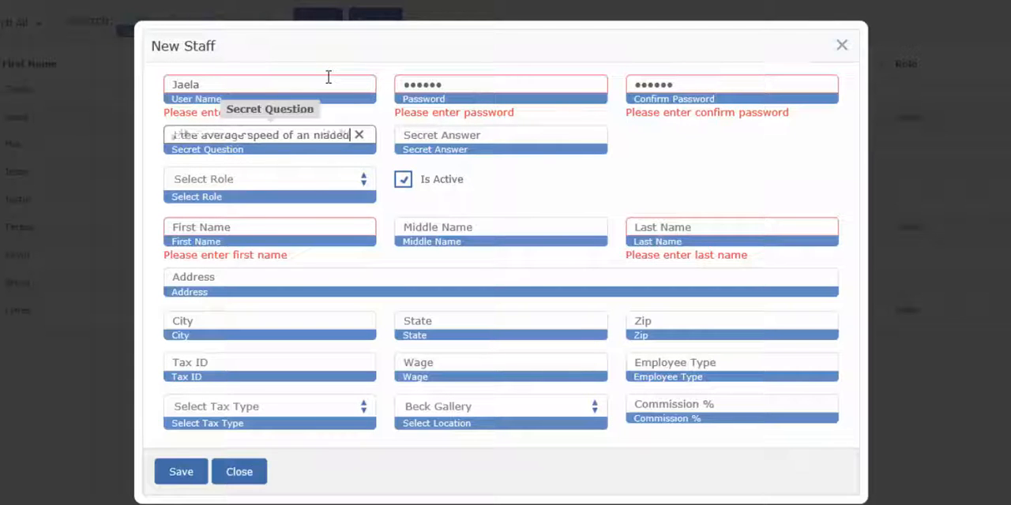
pyautogui.write(' swallow?')
pyautogui.press('Tab')
pyautogui.write('Afric')
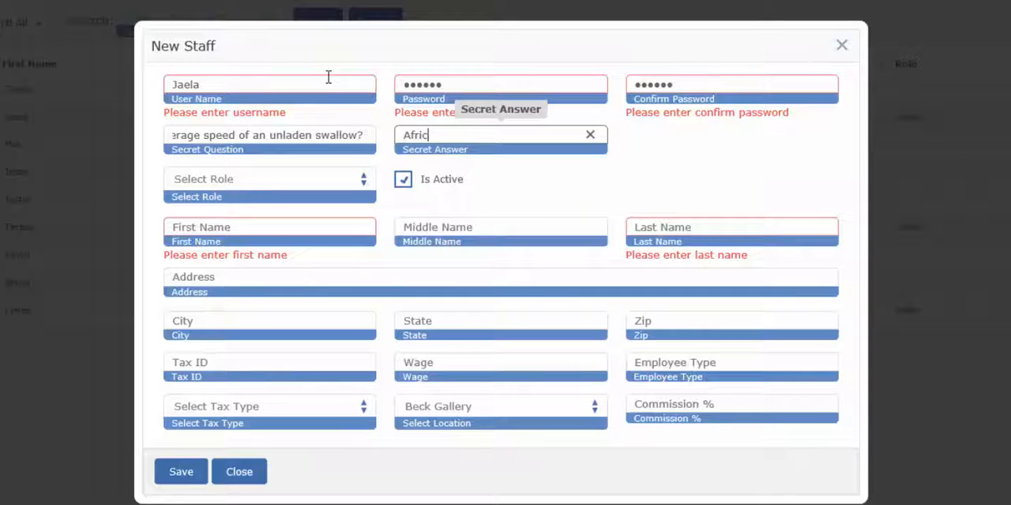
pyautogui.write('an or Wupea')
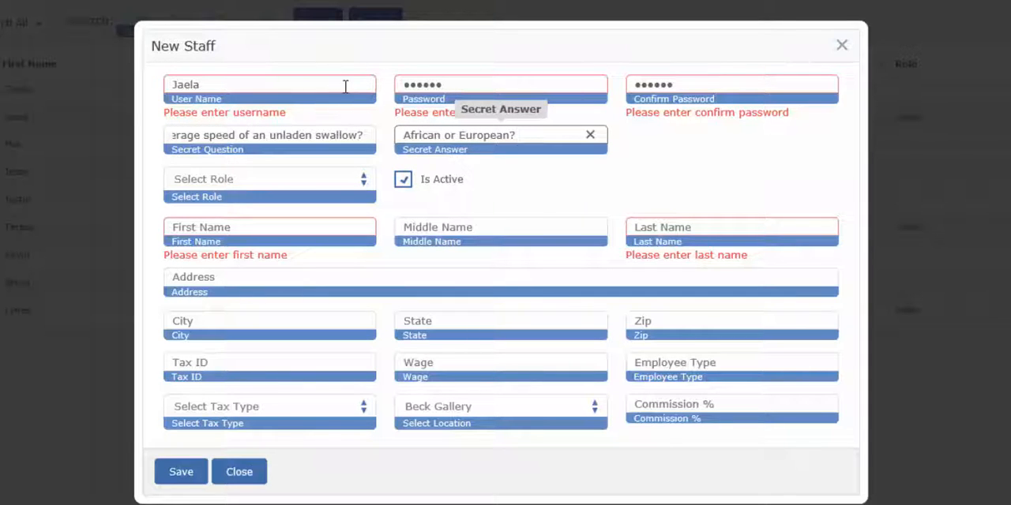
# Assign the Admin role to the new staff account.
pyautogui.click(296, 180)
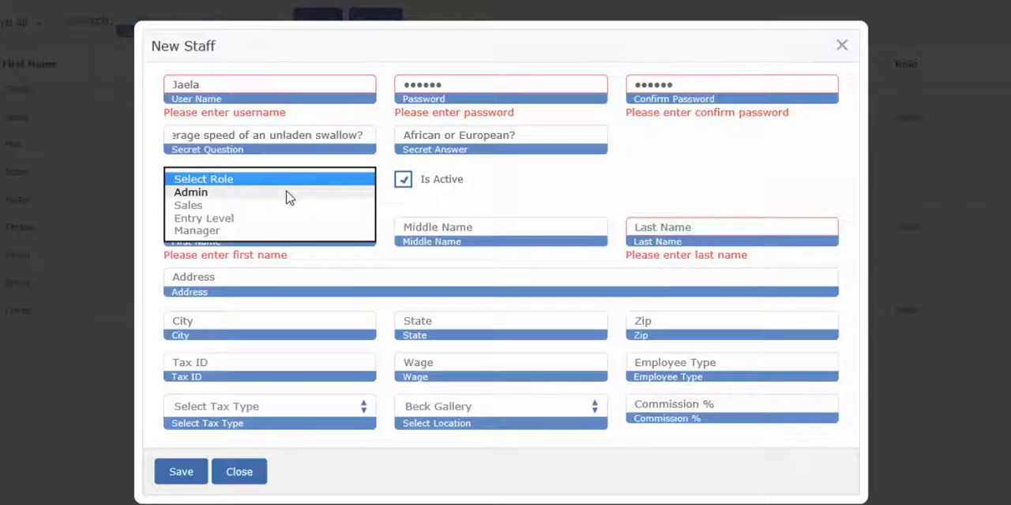
pyautogui.click(288, 194)
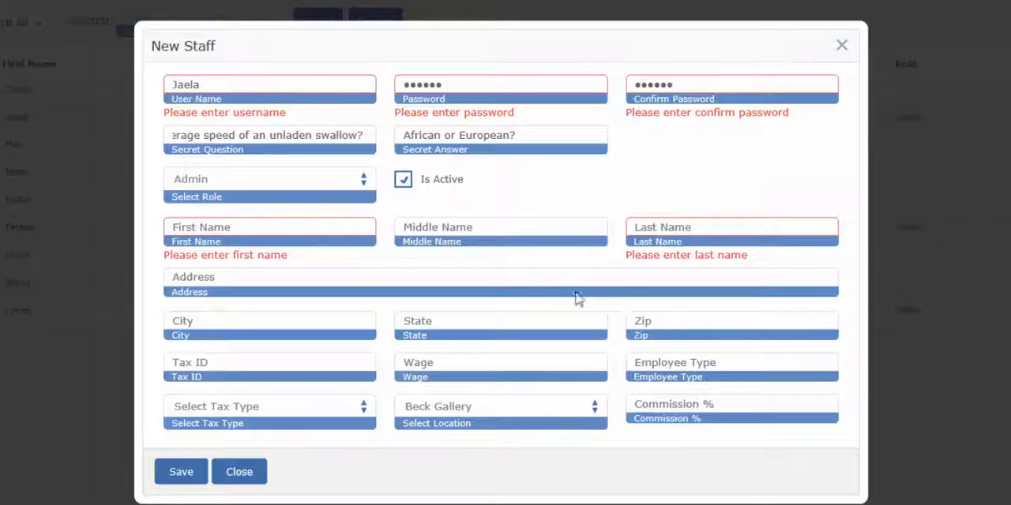
pyautogui.click(447, 187)
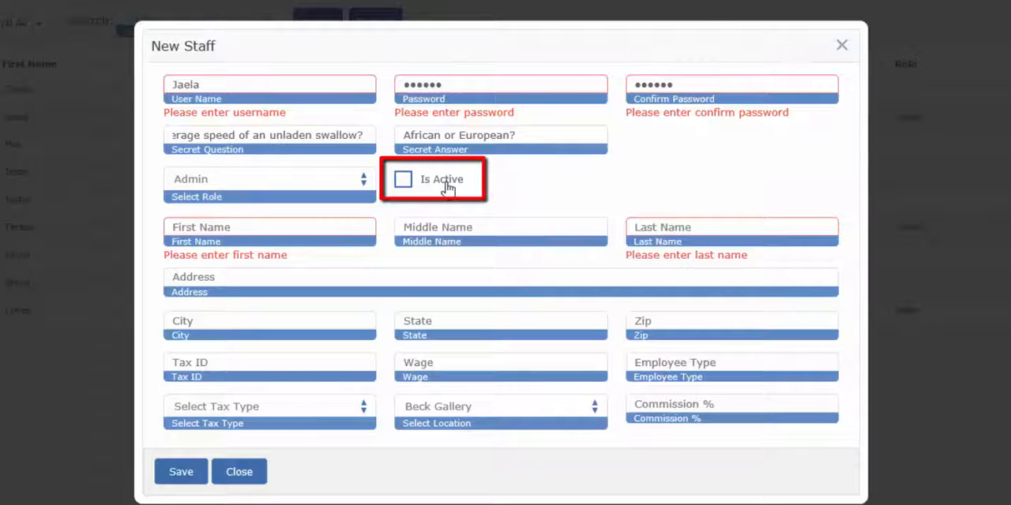
pyautogui.click(447, 187)
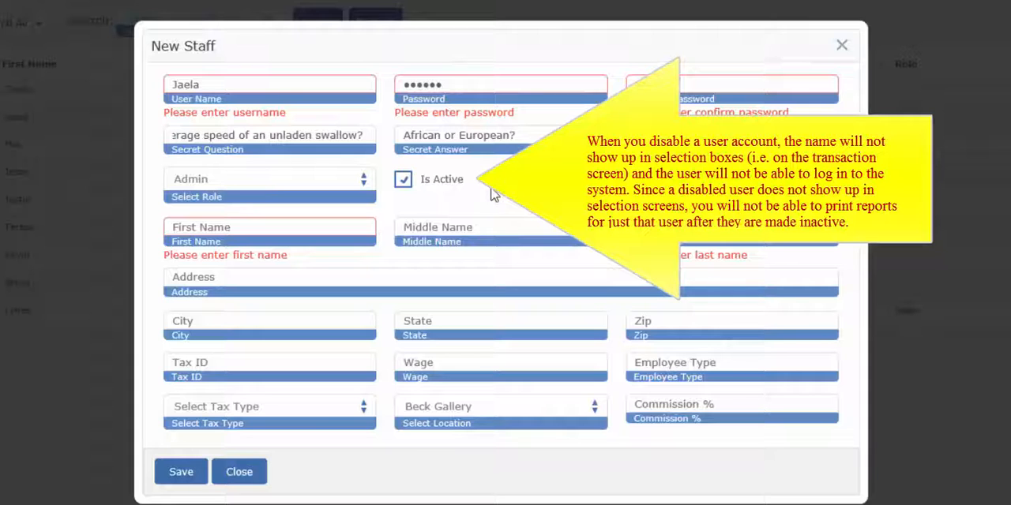
pyautogui.click(433, 184)
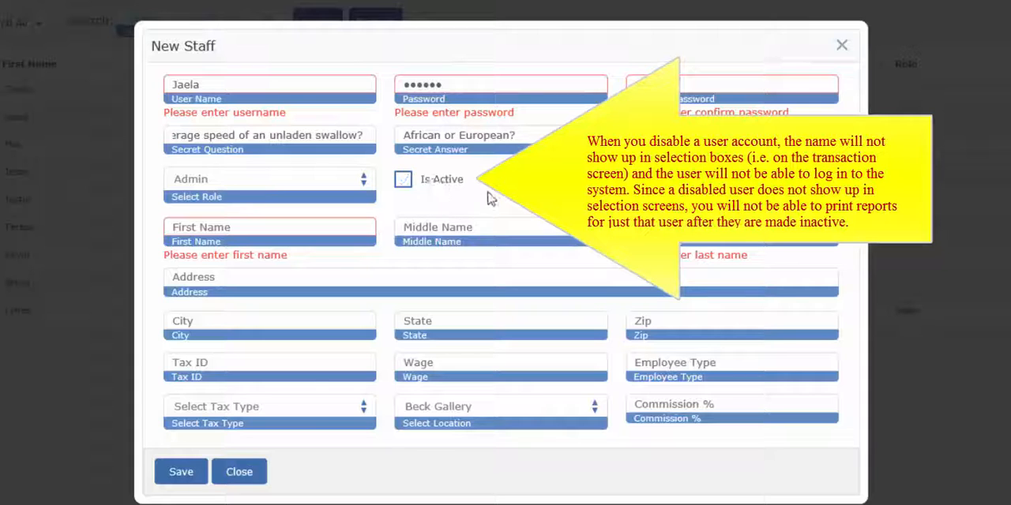
pyautogui.click(447, 187)
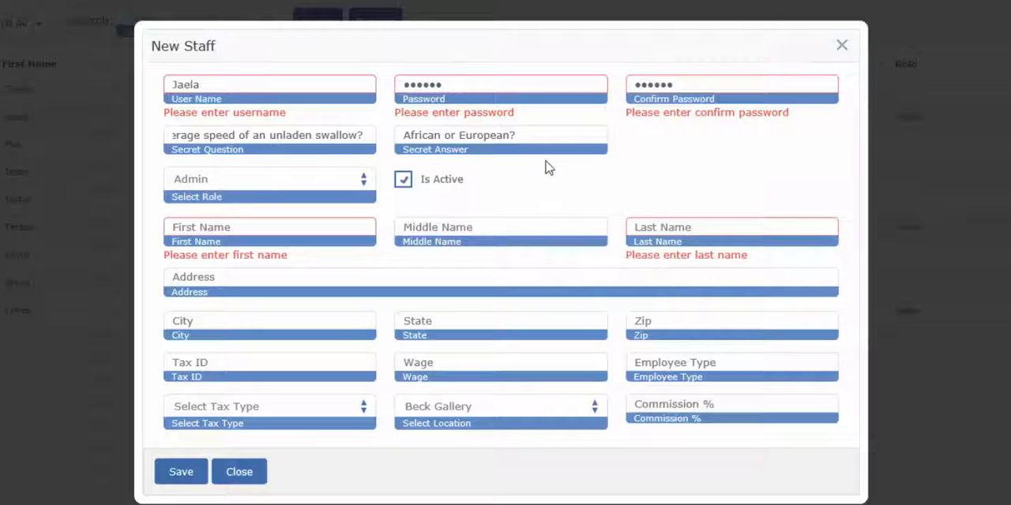
# Enter the staff member's first and last name, leaving the middle name blank.
pyautogui.click(320, 234)
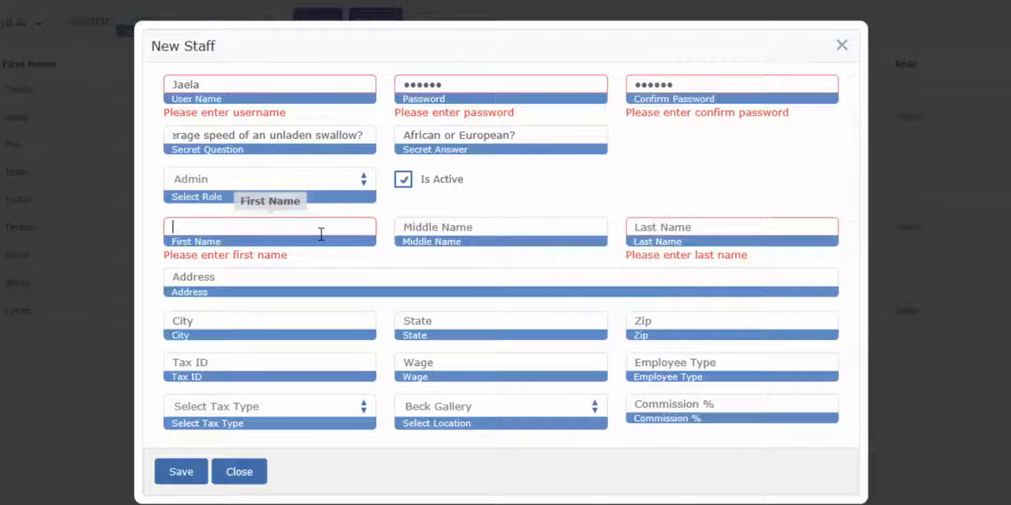
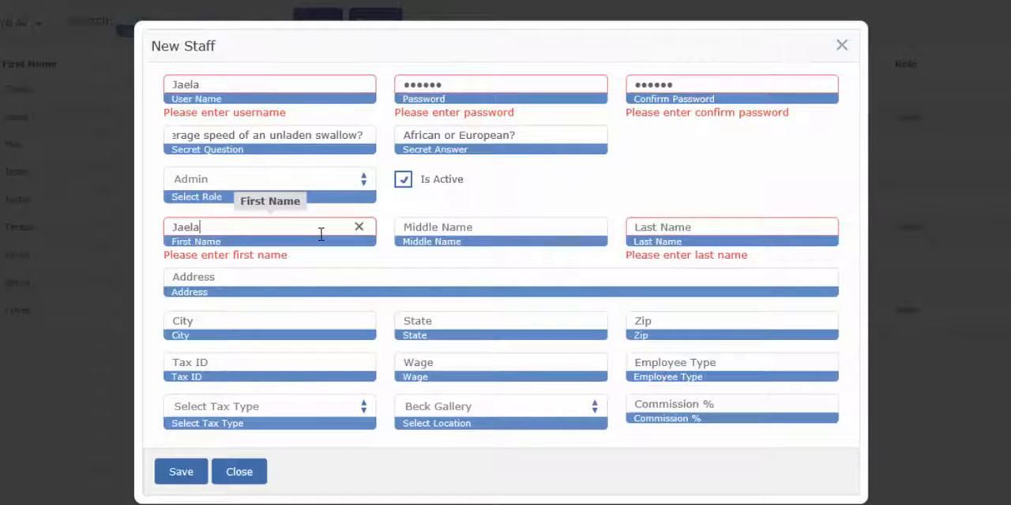
pyautogui.press('Tab')
pyautogui.press('Tab')
# Fill in the staff member's street address, city, state and zip code.
pyautogui.press('Tab')
pyautogui.press('Tab')
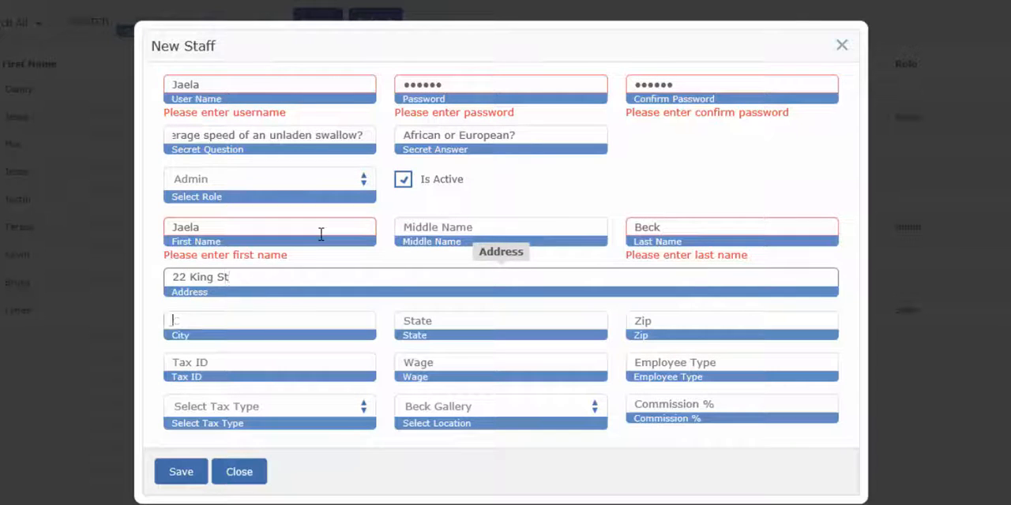
pyautogui.press('Tab')
pyautogui.press('Tab')
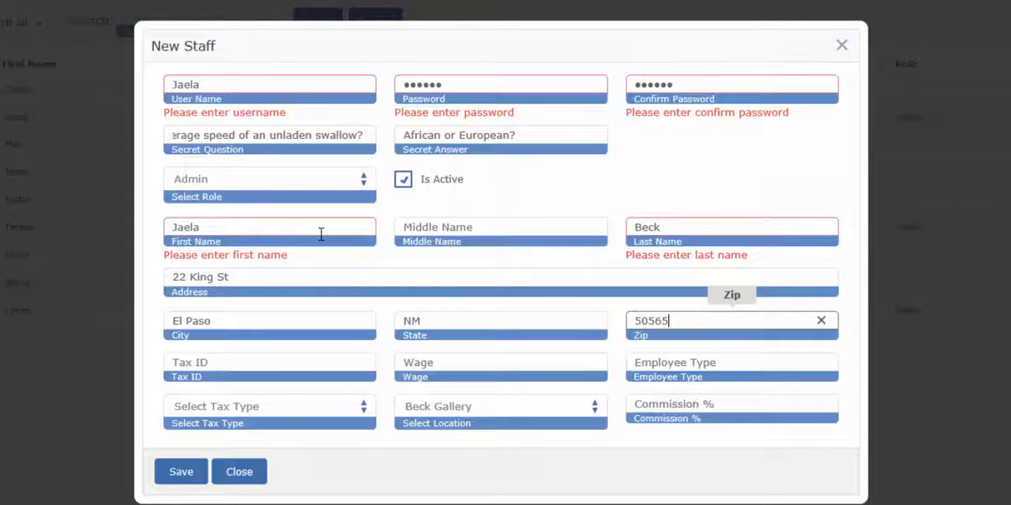
# Enter the staff member's tax ID, set the wage to 15 and the employee type to 123.
pyautogui.press('Tab')
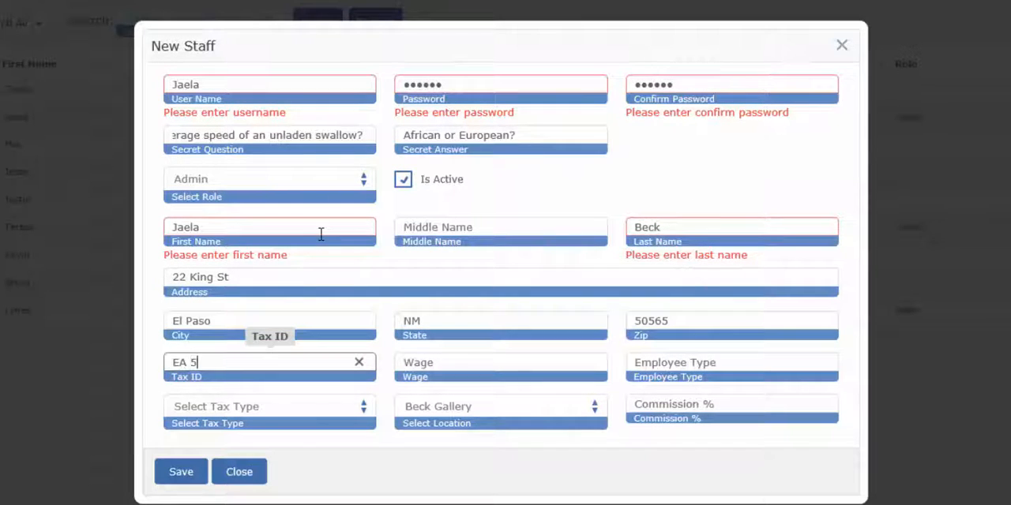
pyautogui.press('Tab')
pyautogui.write('15')
pyautogui.press('Tab')
pyautogui.write('123')
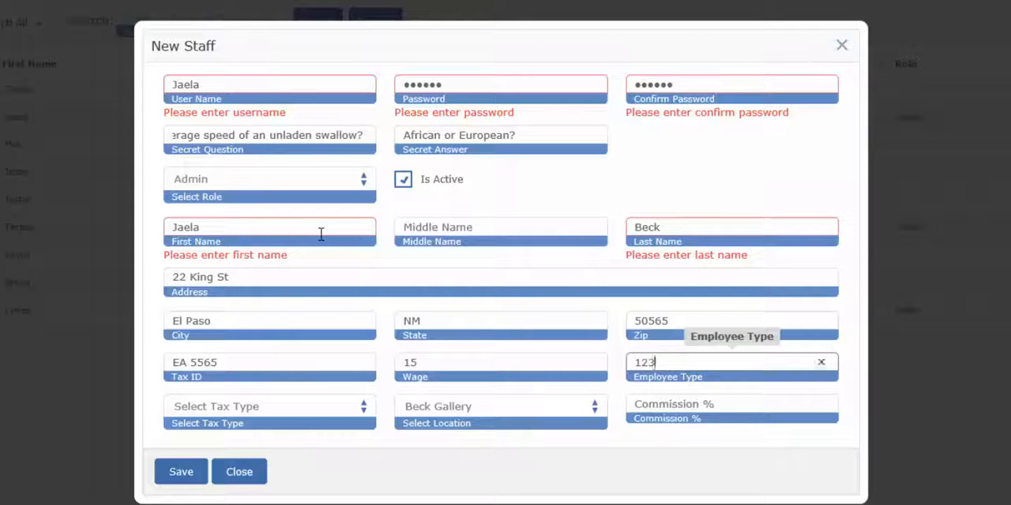
# Set the staff member's tax type to Local and the location to Beck Gallery.
pyautogui.click(288, 408)
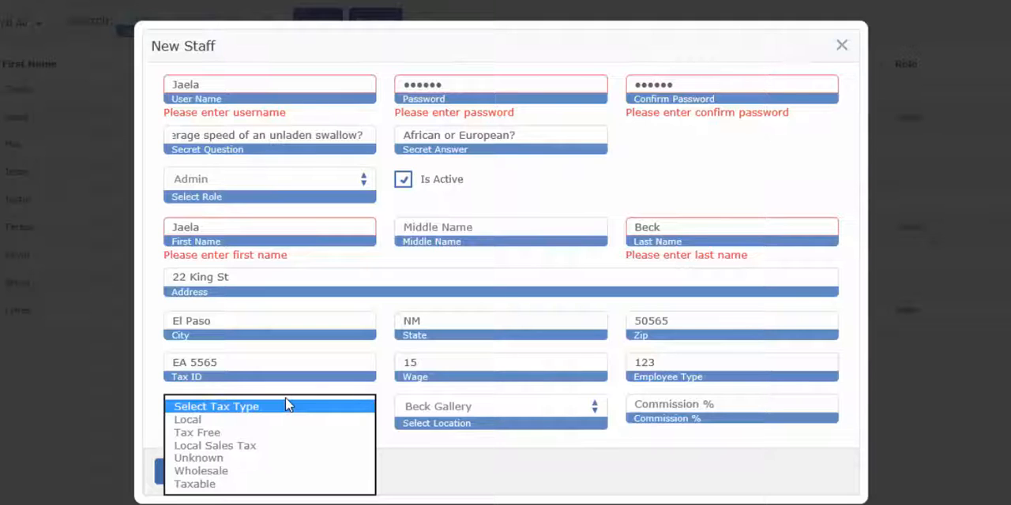
pyautogui.click(270, 421)
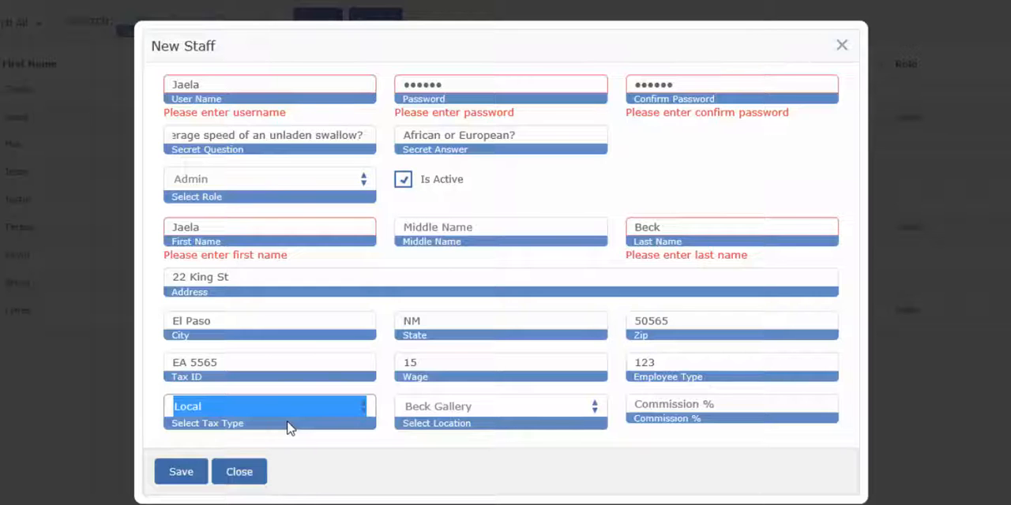
pyautogui.click(387, 442)
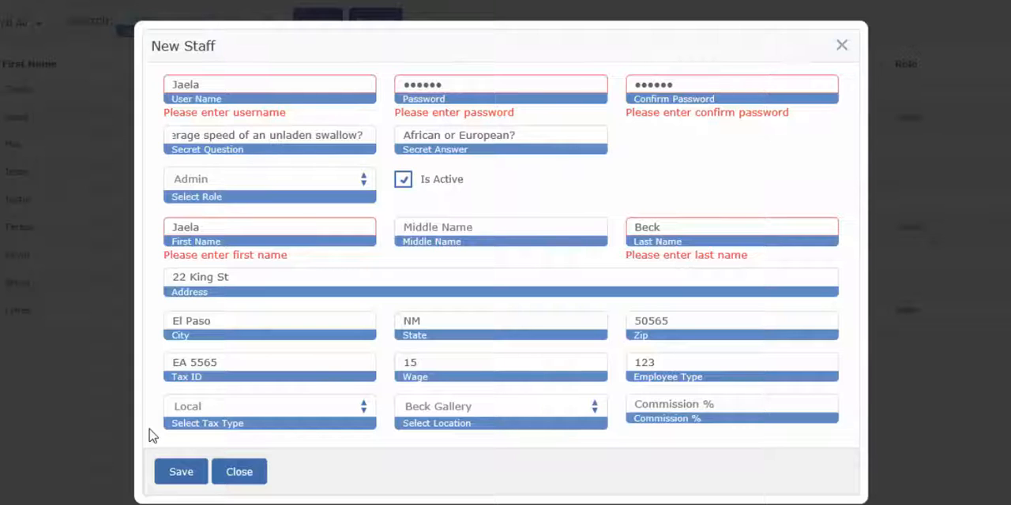
pyautogui.click(482, 419)
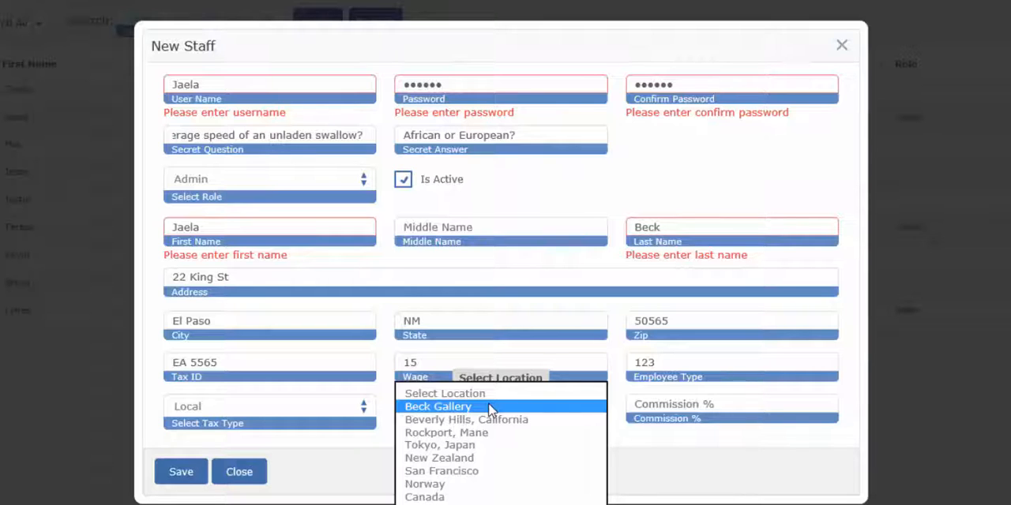
pyautogui.click(489, 408)
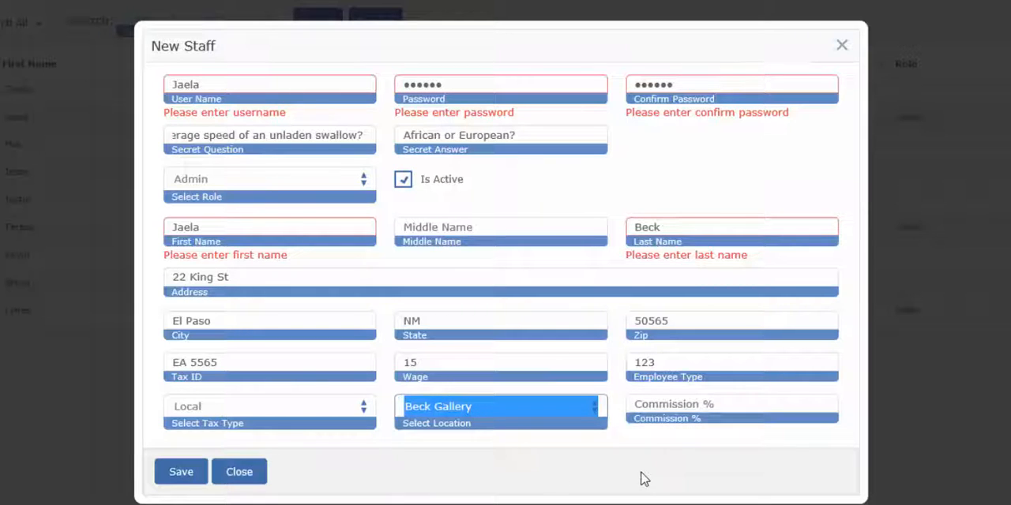
pyautogui.click(578, 464)
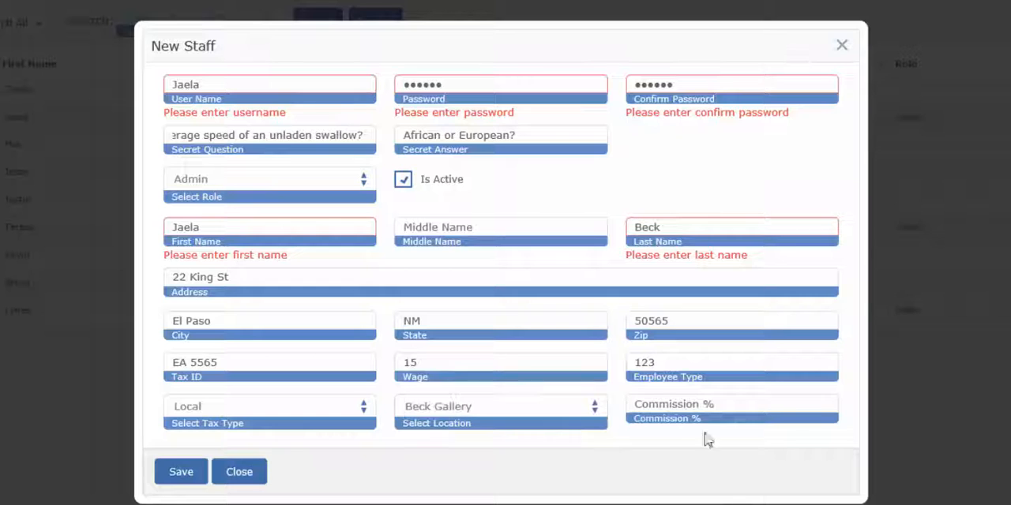
# Set the commission to 3 percent and save the new staff record.
pyautogui.click(756, 404)
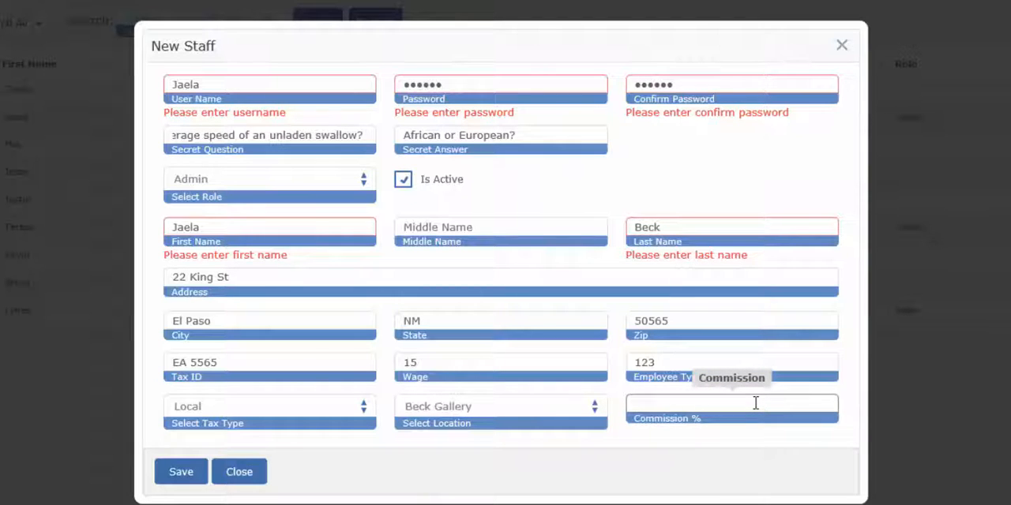
pyautogui.write('3')
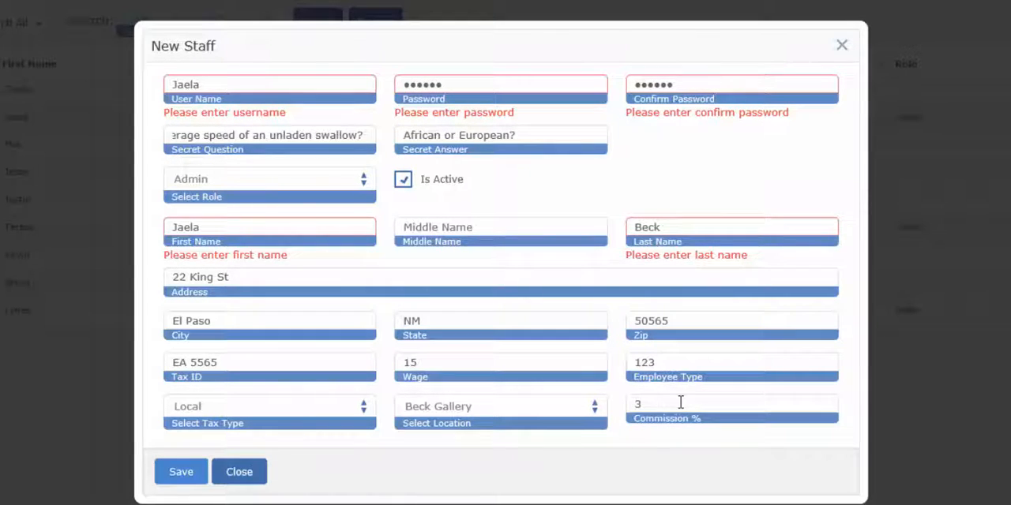
pyautogui.click(176, 473)
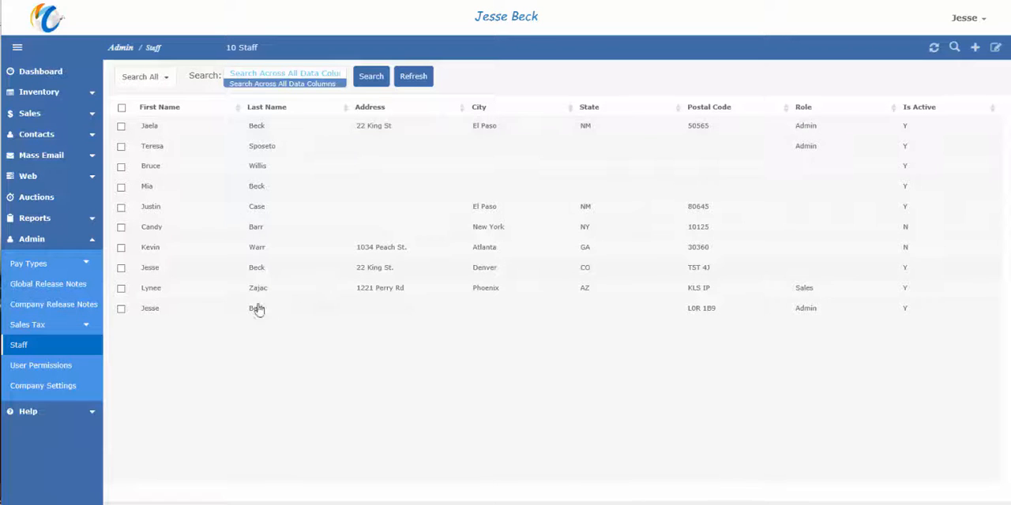
# Try assigning the newly added staff member to a new sales transaction, and cancel the invoice.
pyautogui.click(61, 115)
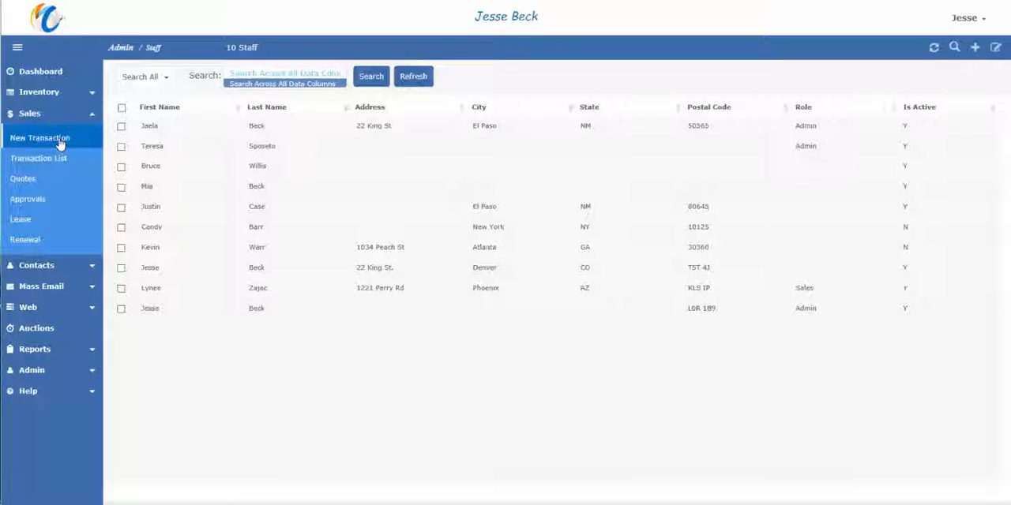
pyautogui.click(60, 140)
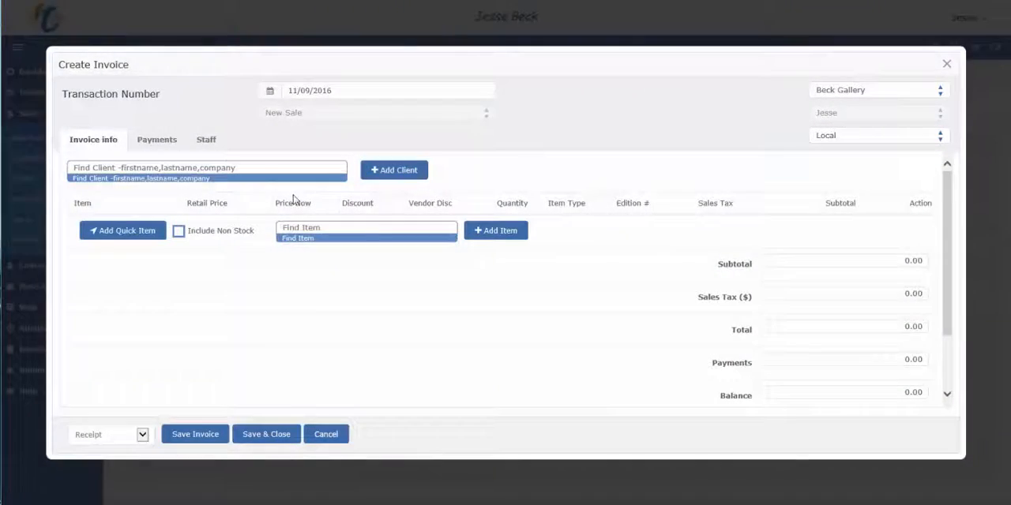
pyautogui.click(214, 140)
pyautogui.click(730, 200)
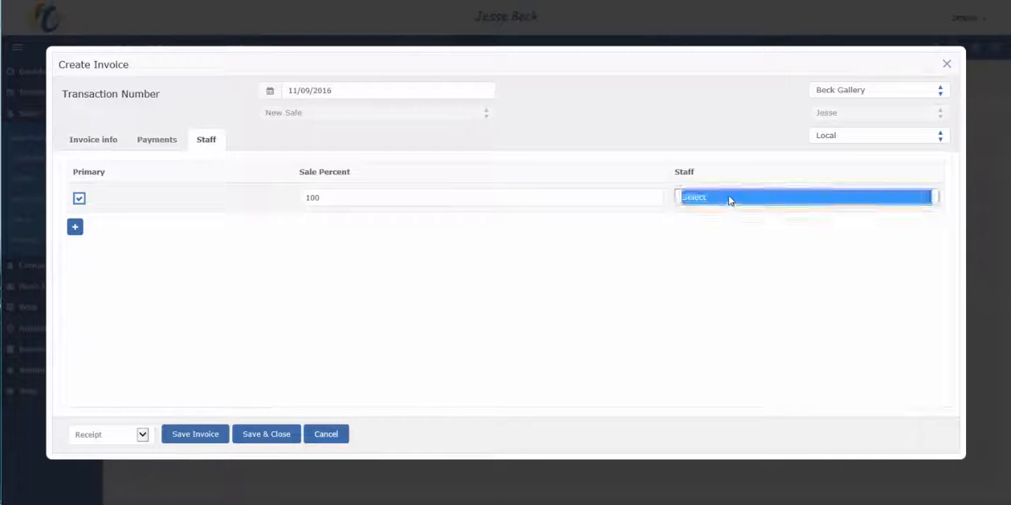
pyautogui.click(736, 255)
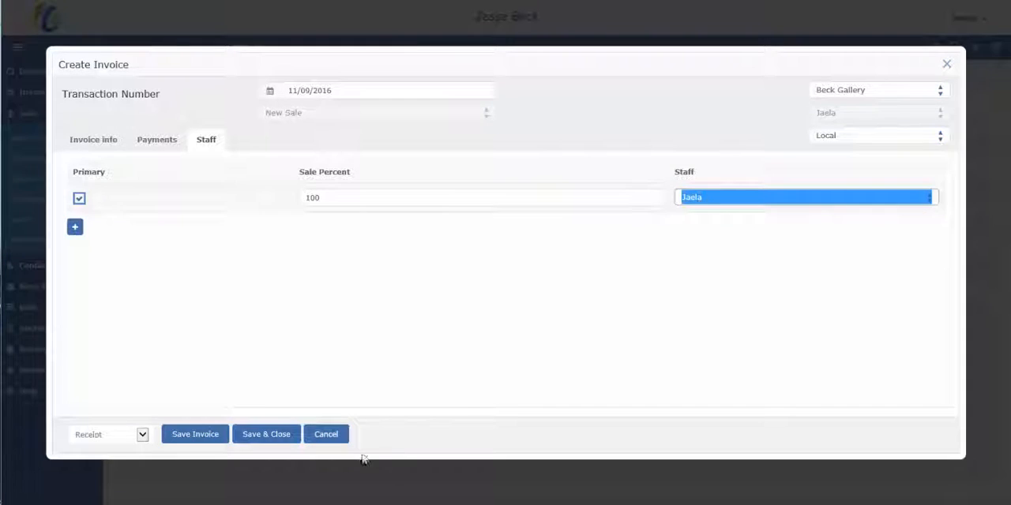
pyautogui.click(335, 433)
# Open the inventory item list and look through its columns.
pyautogui.click(74, 96)
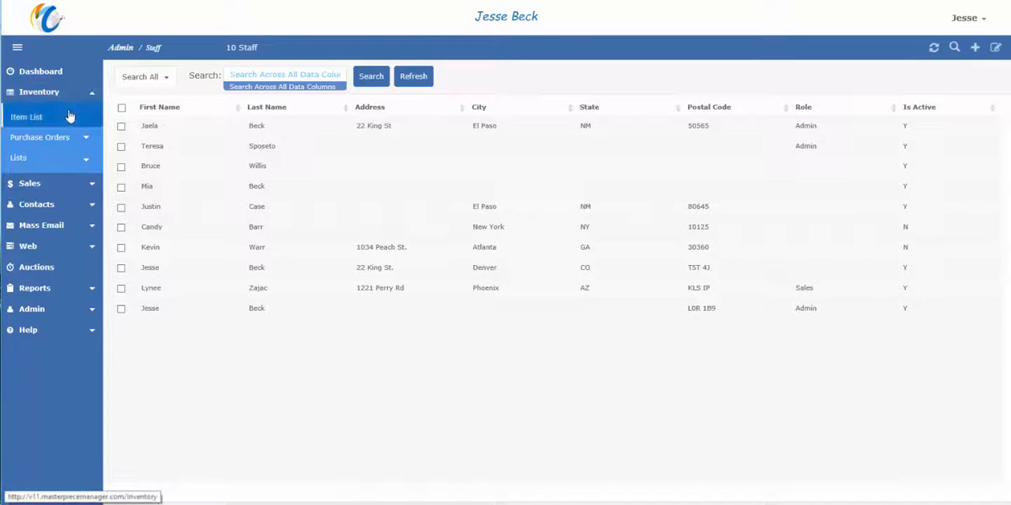
pyautogui.click(68, 116)
pyautogui.moveTo(365, 466); pyautogui.dragTo(627, 494)
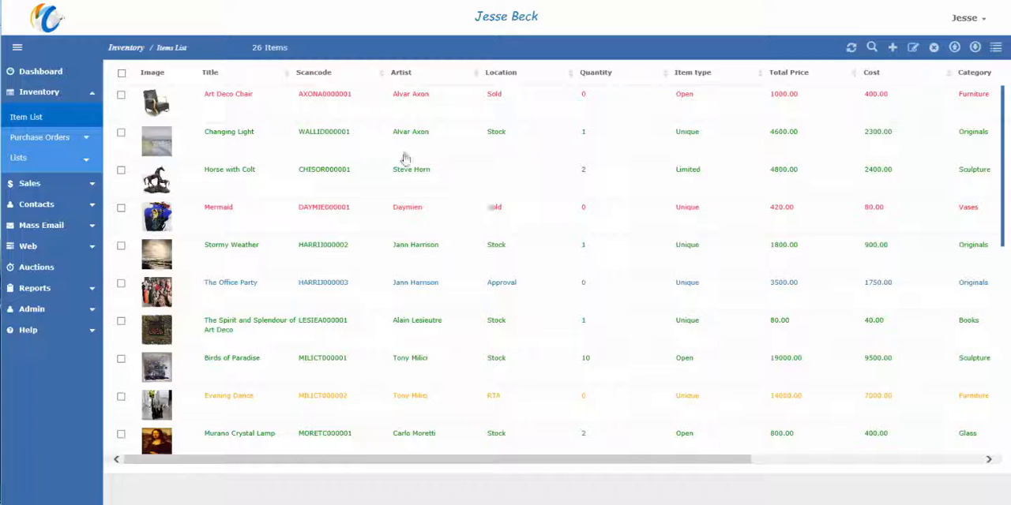
# Open the Masterpiece Solutions contact from the contact list and check which staff members can be assigned to it.
pyautogui.click(72, 207)
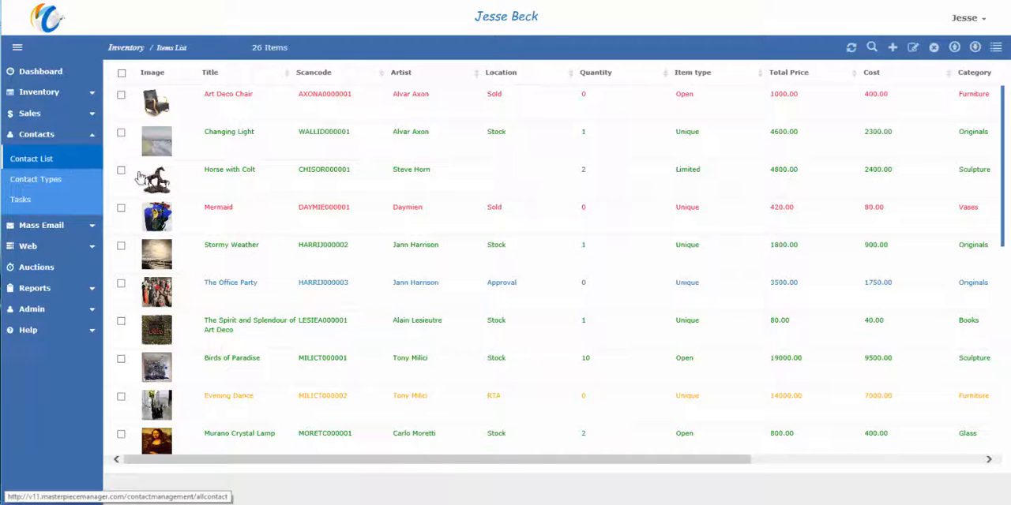
pyautogui.click(71, 161)
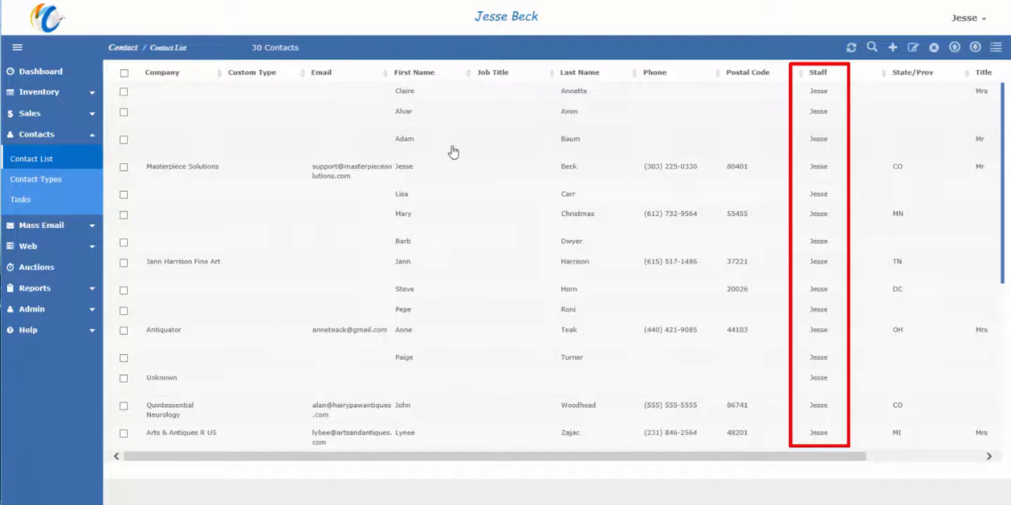
pyautogui.click(454, 176)
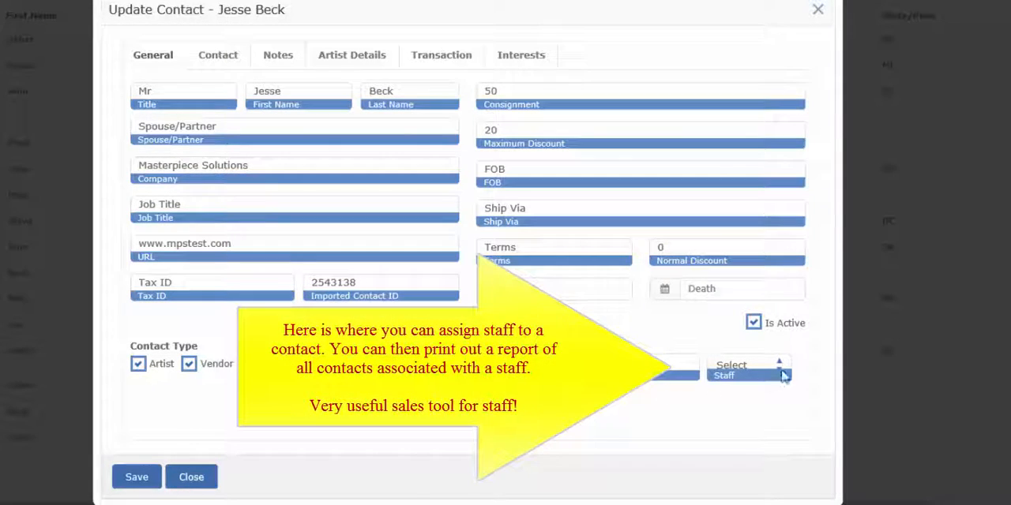
pyautogui.click(781, 365)
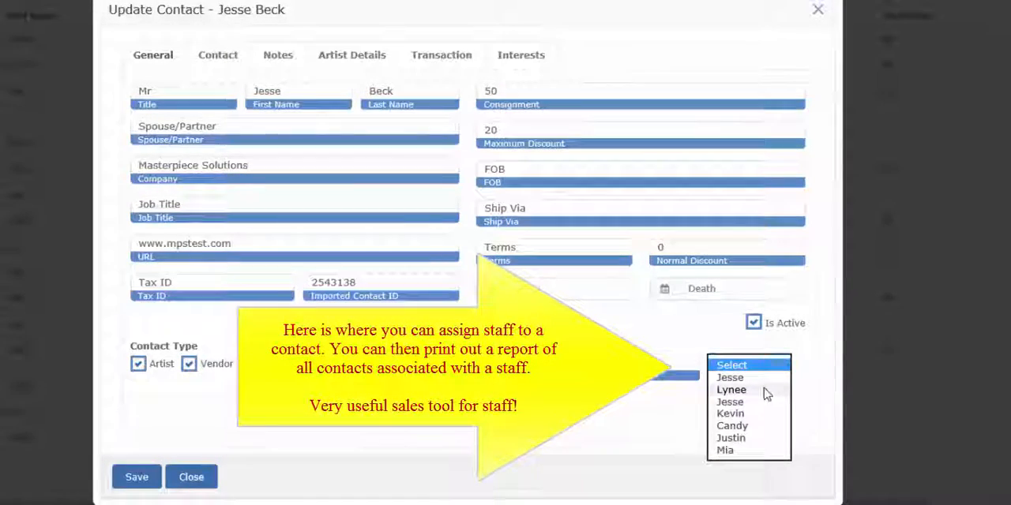
pyautogui.click(764, 392)
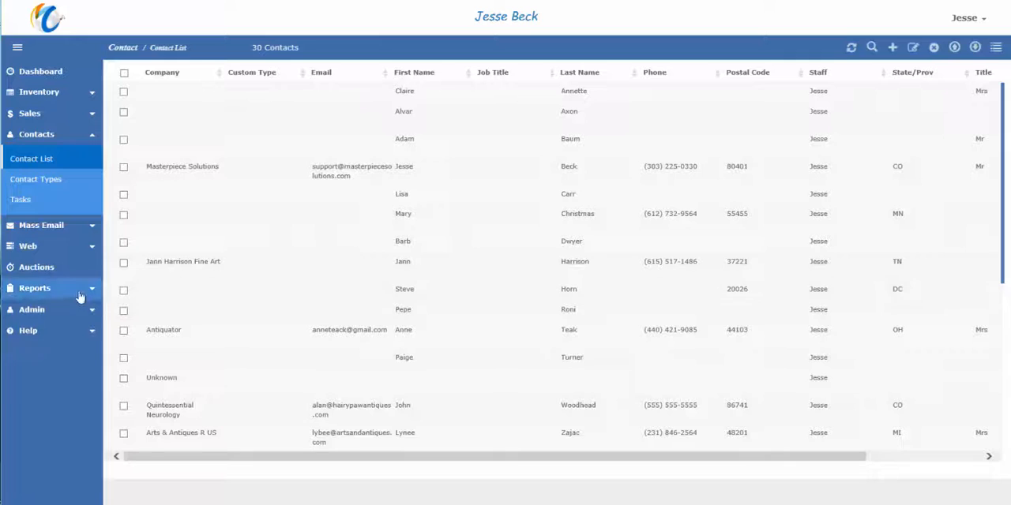
# Open the Staff Commission Report from the list of staff reports.
pyautogui.click(77, 288)
pyautogui.click(48, 324)
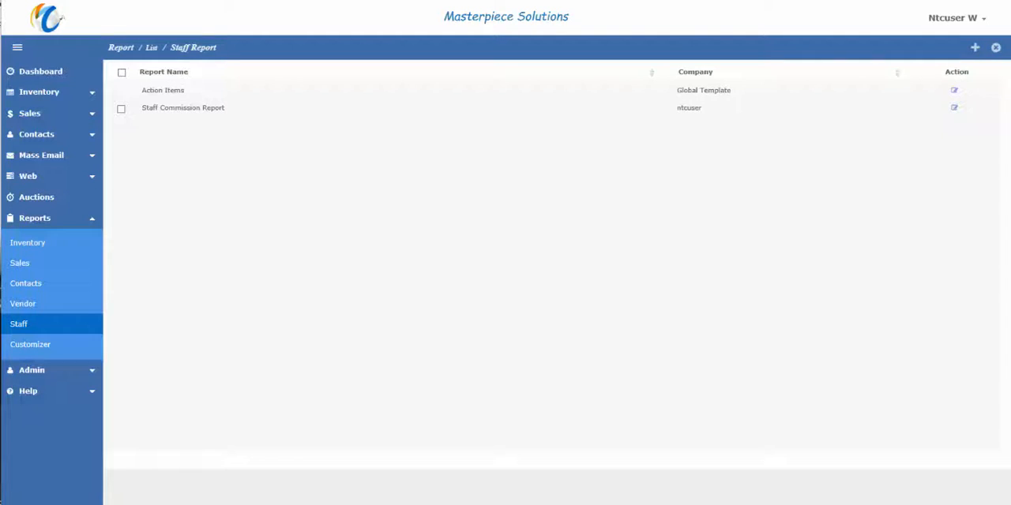
pyautogui.doubleClick(219, 111)
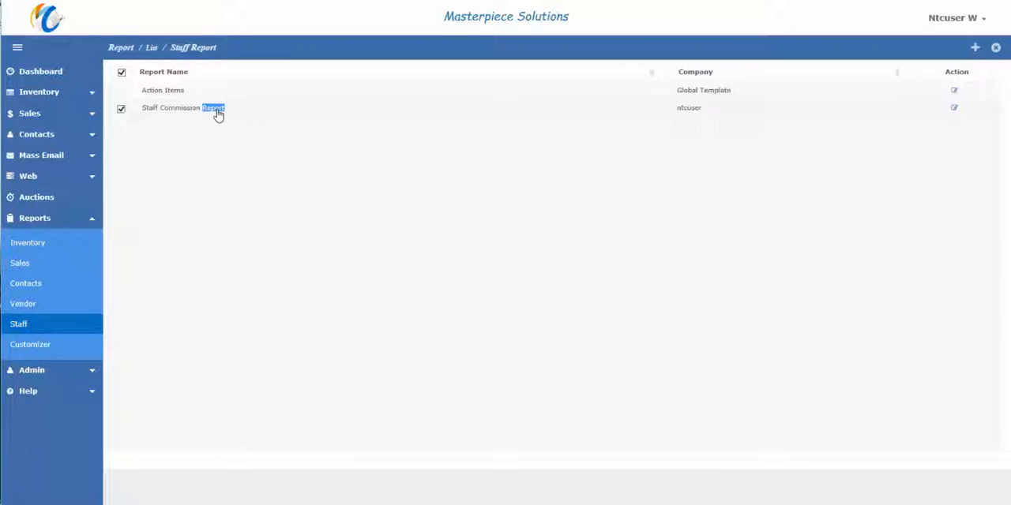